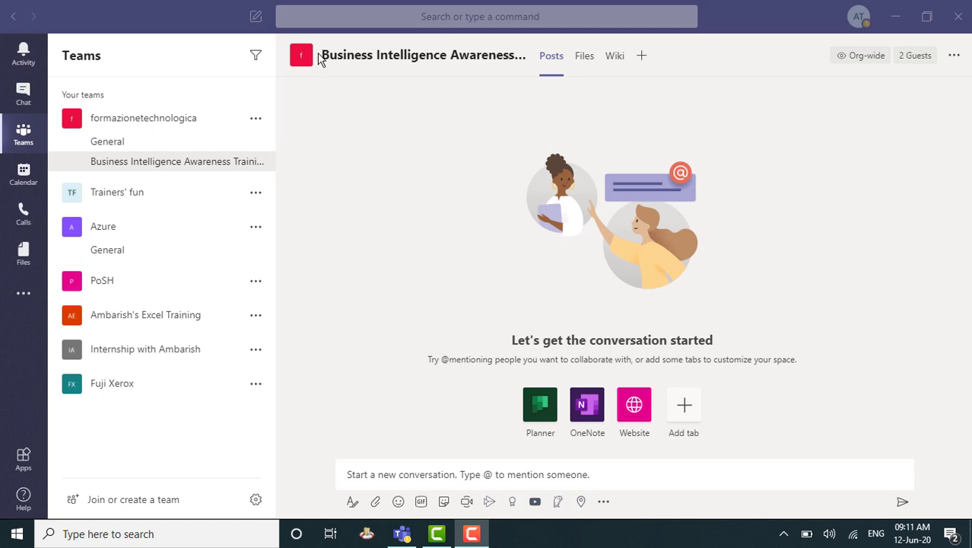
Post the plain message "Online Training" in the Business Intelligence Awareness channel of the formazionetechnologica team
{"action": "left_click_drag", "start_coordinate": [325, 59], "coordinate": [523, 55]}
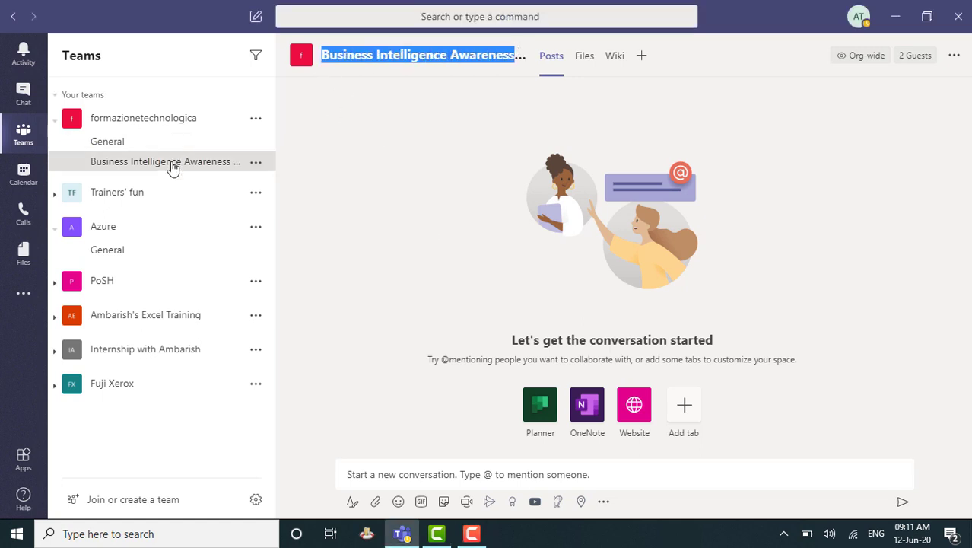
{"action": "left_click", "coordinate": [172, 167]}
{"action": "left_click", "coordinate": [394, 474]}
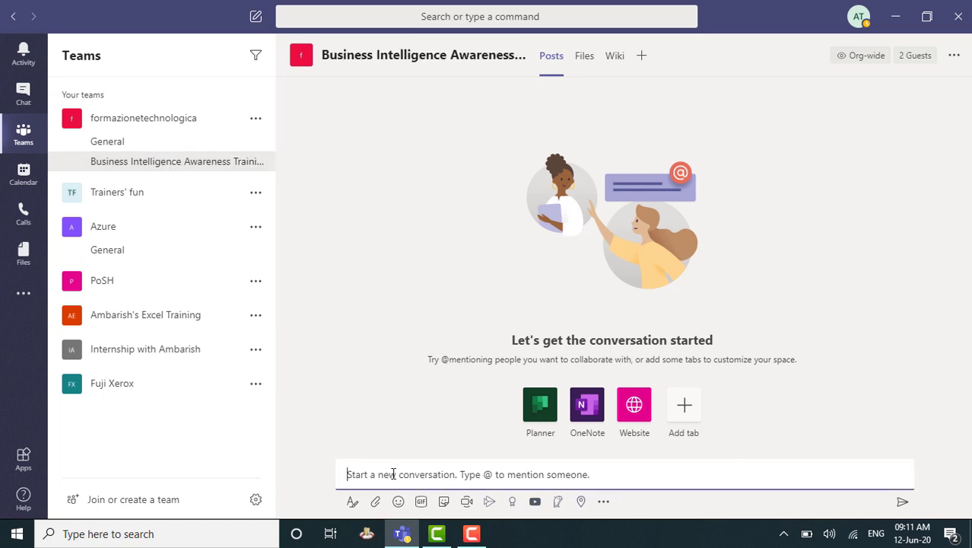
{"action": "type", "text": "Online Training"}
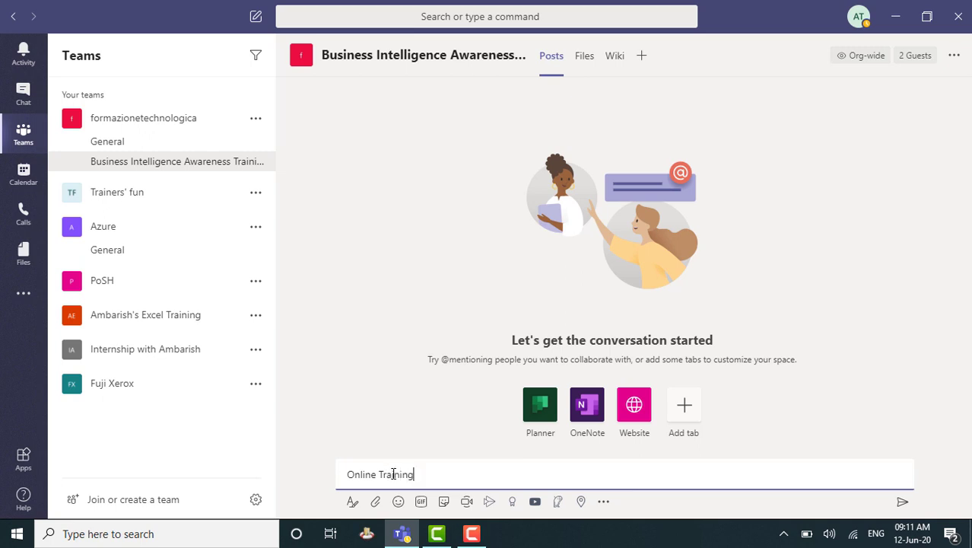
{"action": "key", "text": "Return"}
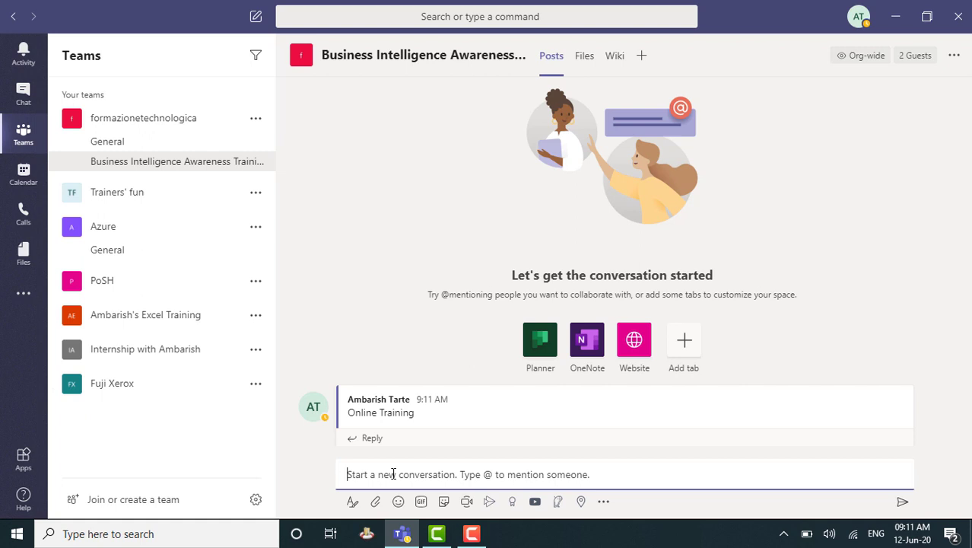
Post a formatted conversation with the subject "Online Training" and the message "Power Bi Training planned over the weekend"
{"action": "left_click", "coordinate": [354, 504]}
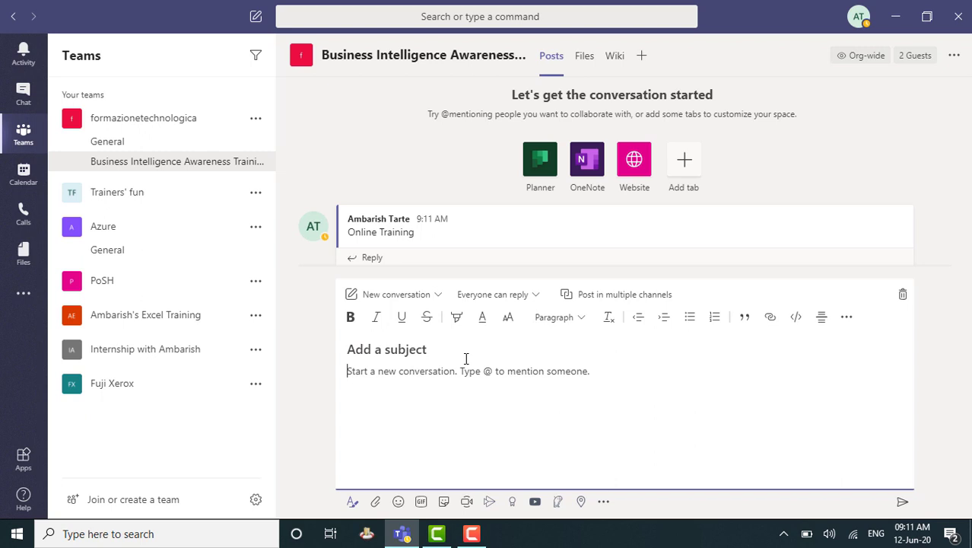
{"action": "left_click", "coordinate": [417, 352]}
{"action": "type", "text": "O"}
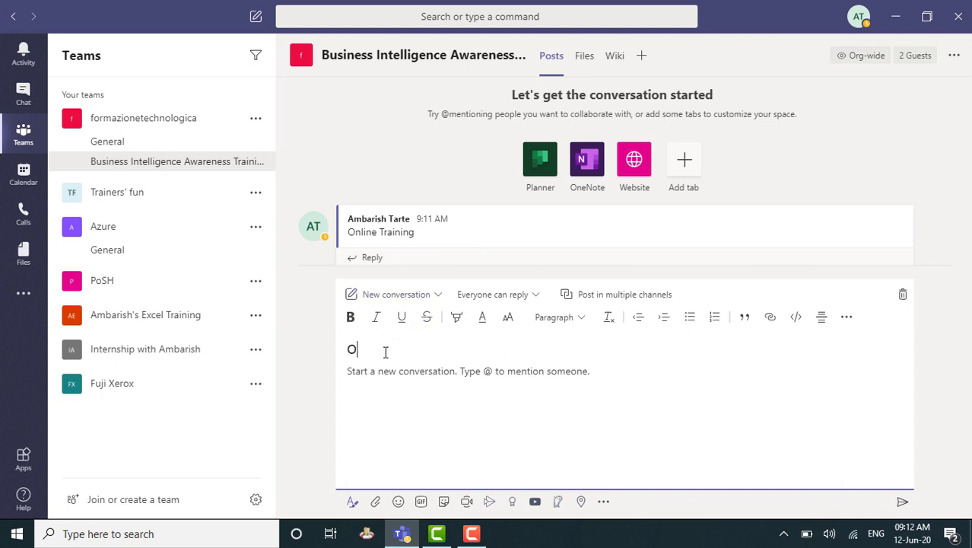
{"action": "type", "text": "nline Training"}
{"action": "key", "text": "Tab"}
{"action": "type", "text": "Power Bi Training planned over the weekend"}
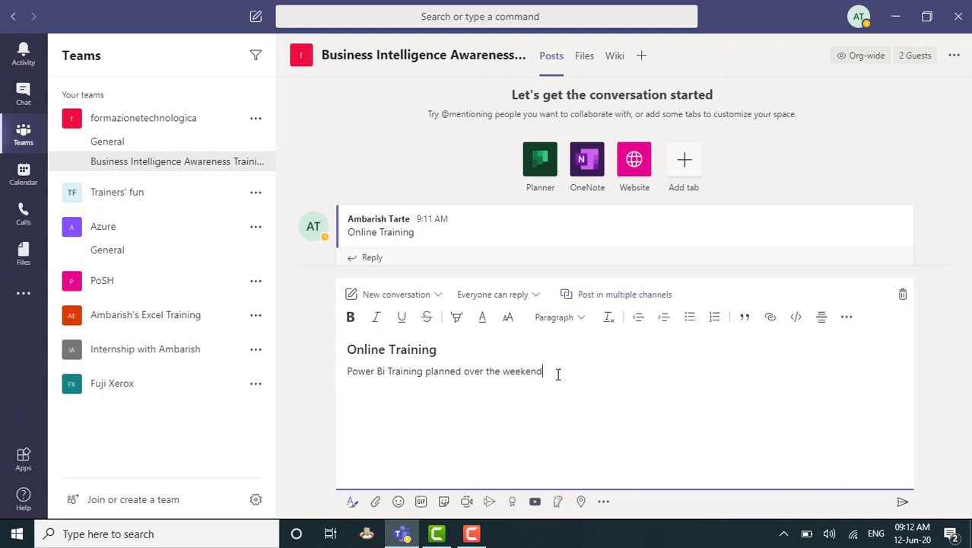
{"action": "left_click", "coordinate": [903, 503]}
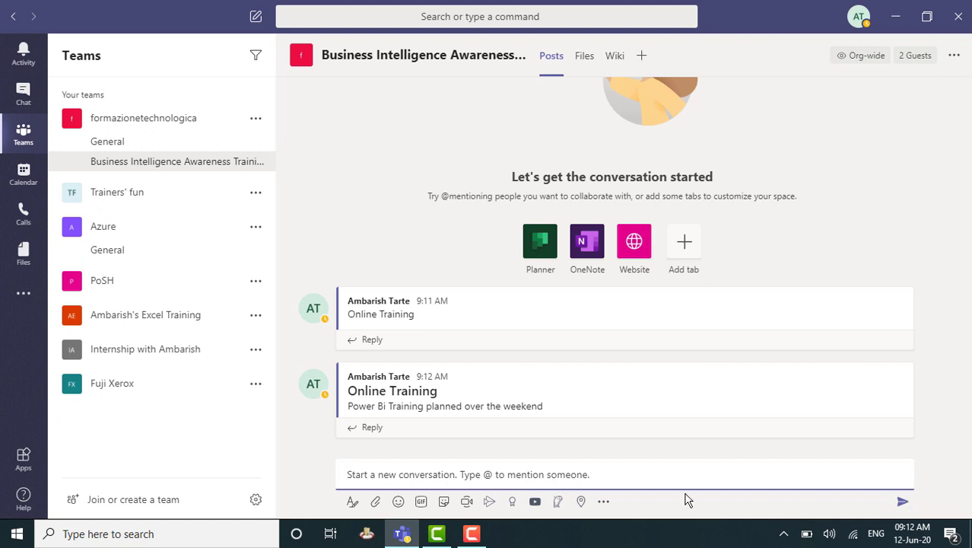
Start a new formatted post as an announcement with the headline "Data Analysis and Dashboards"
{"action": "left_click", "coordinate": [351, 506]}
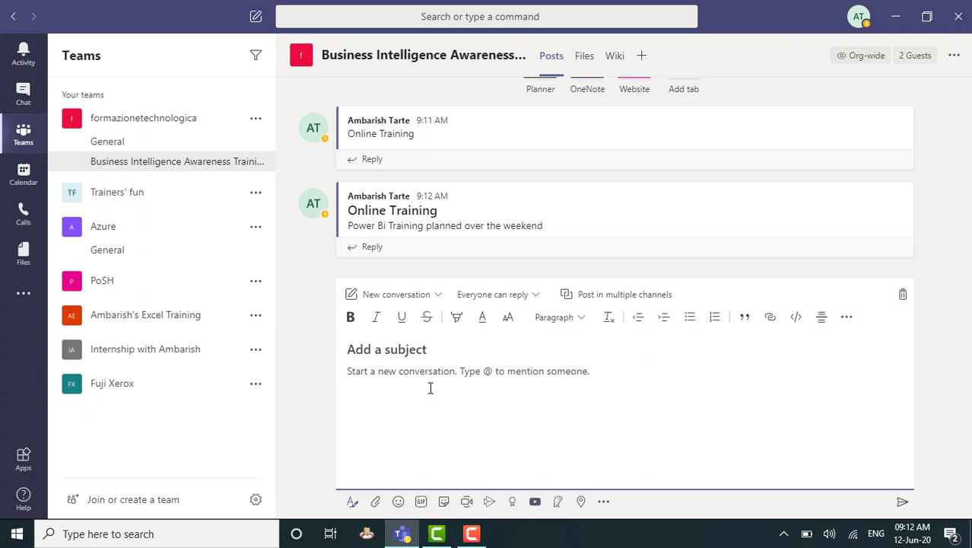
{"action": "left_click", "coordinate": [438, 297]}
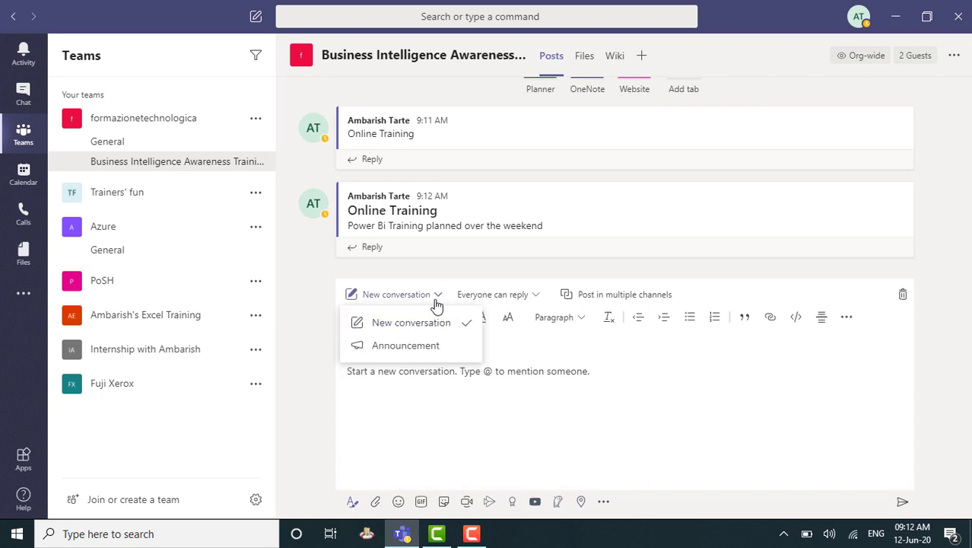
{"action": "left_click", "coordinate": [425, 347]}
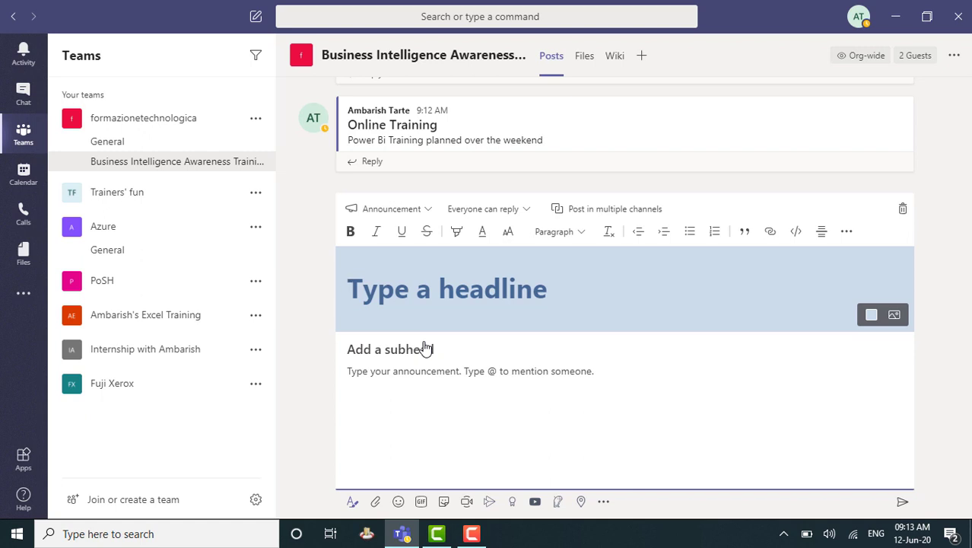
{"action": "type", "text": "Data Ana"}
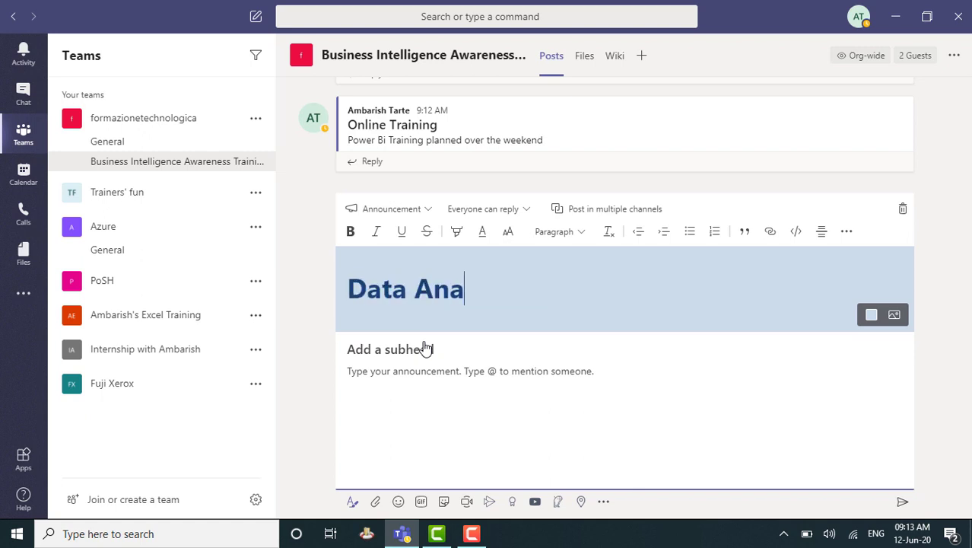
{"action": "type", "text": "lysi"}
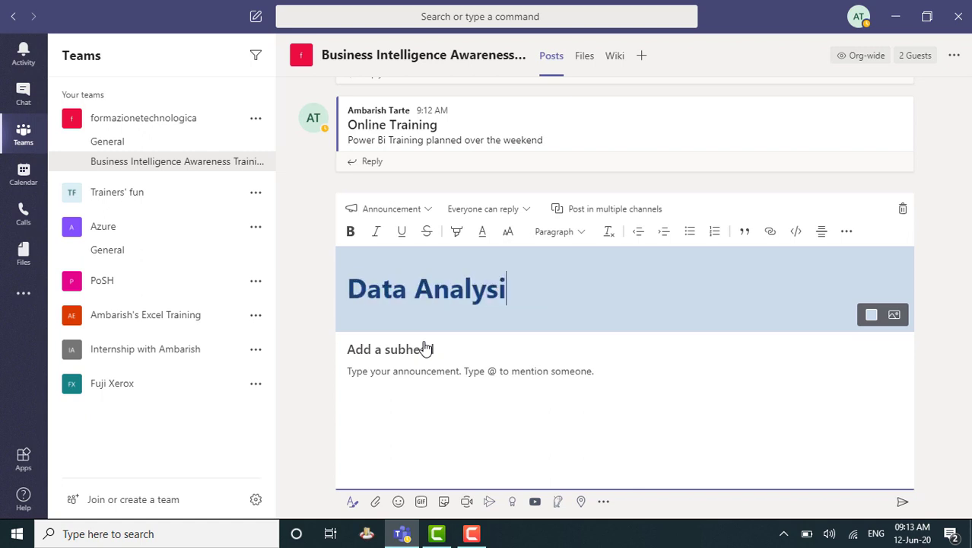
{"action": "type", "text": "s and Dad"}
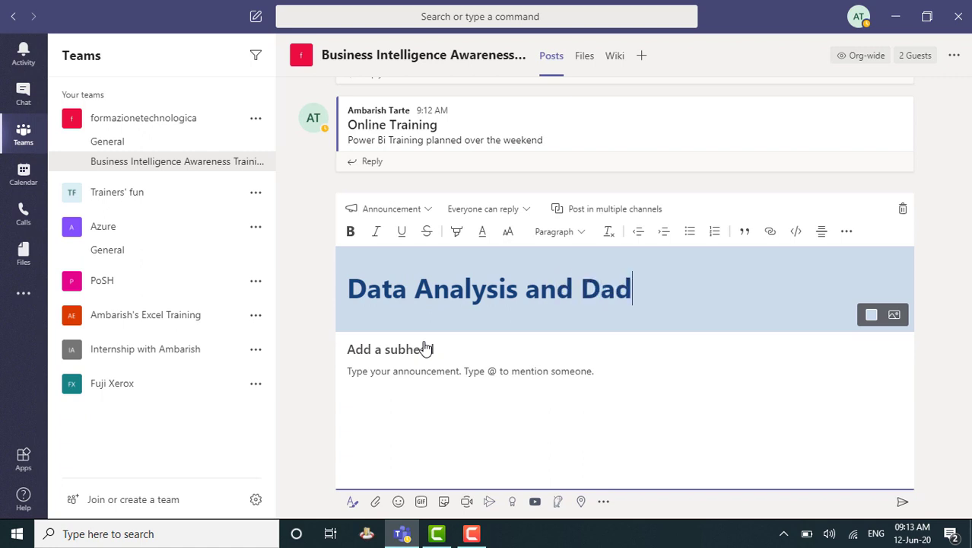
{"action": "key", "text": "BackSpace"}
{"action": "type", "text": "shboards"}
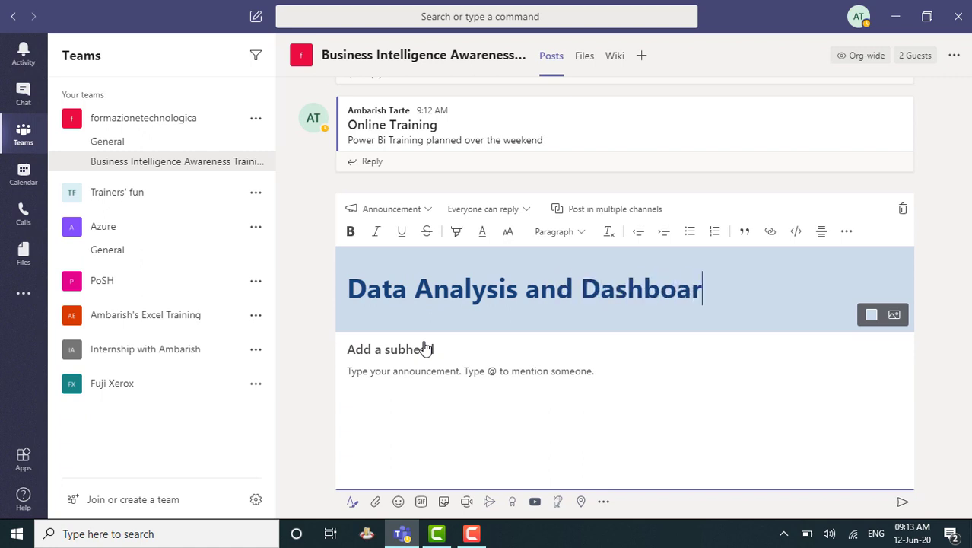
Add the subhead "Online Training" and the text "Power Bi Training planned over the weekend" to the announcement
{"action": "left_click", "coordinate": [425, 346]}
{"action": "type", "text": "Online Training"}
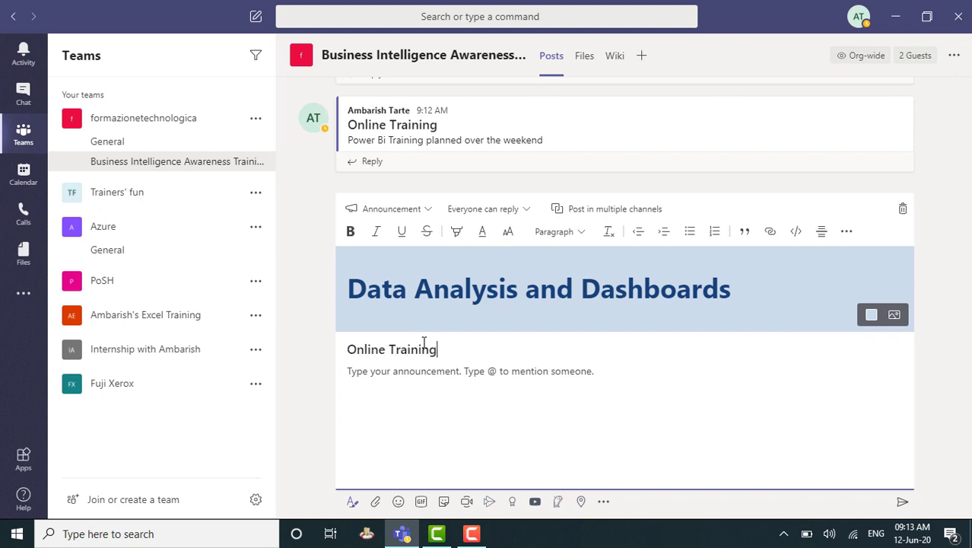
{"action": "key", "text": "Return"}
{"action": "type", "text": "Power Bi Training planned over the weekend"}
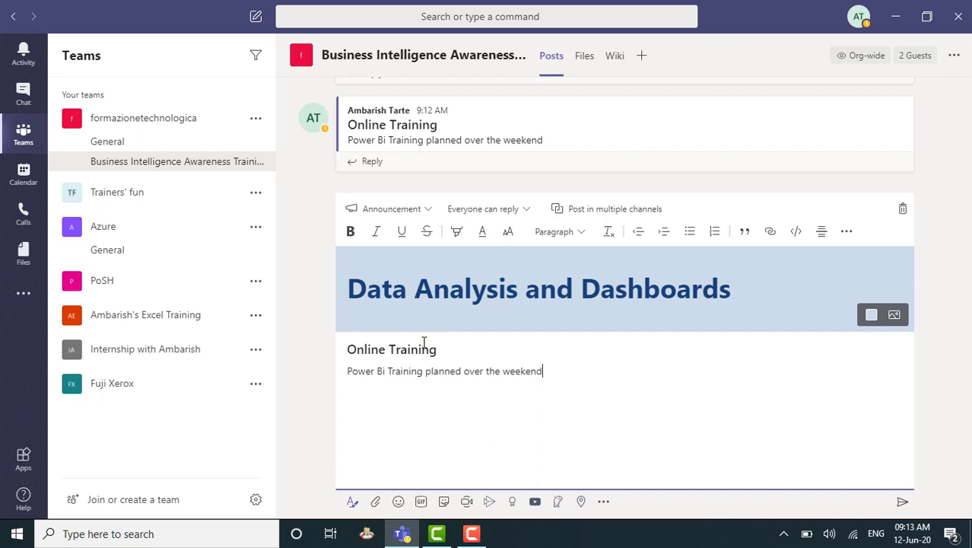
Upload the Power BI logo image as the announcement headline's background and send the announcement
{"action": "left_click", "coordinate": [871, 318]}
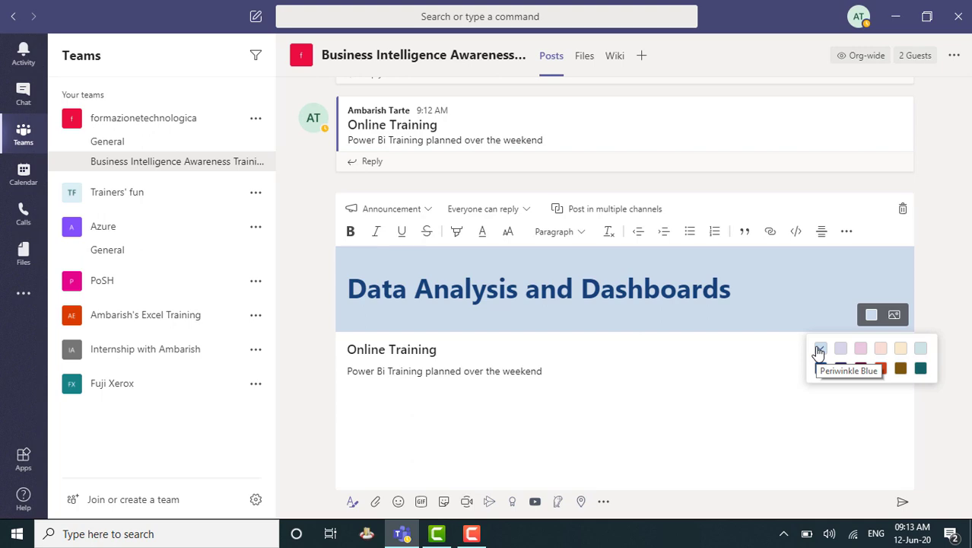
{"action": "left_click", "coordinate": [894, 316]}
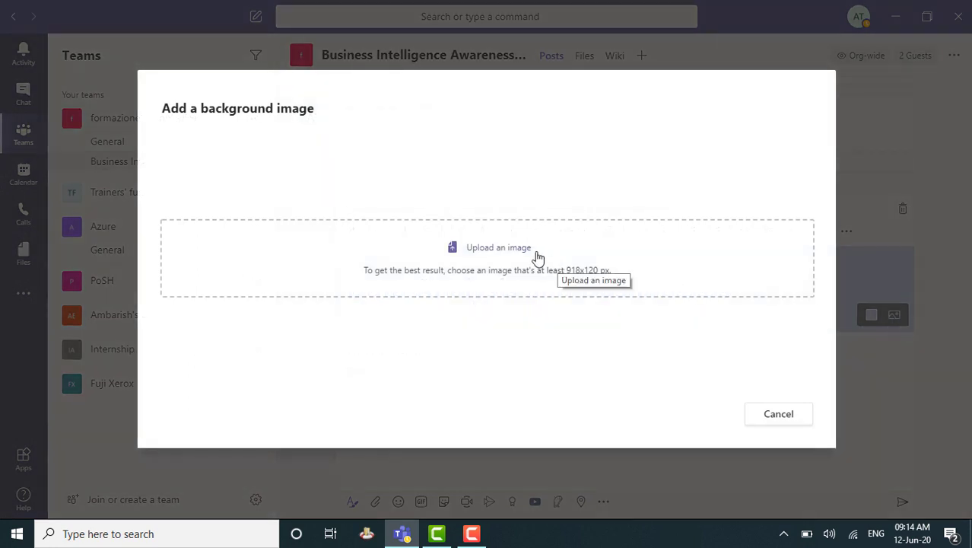
{"action": "left_click", "coordinate": [509, 254]}
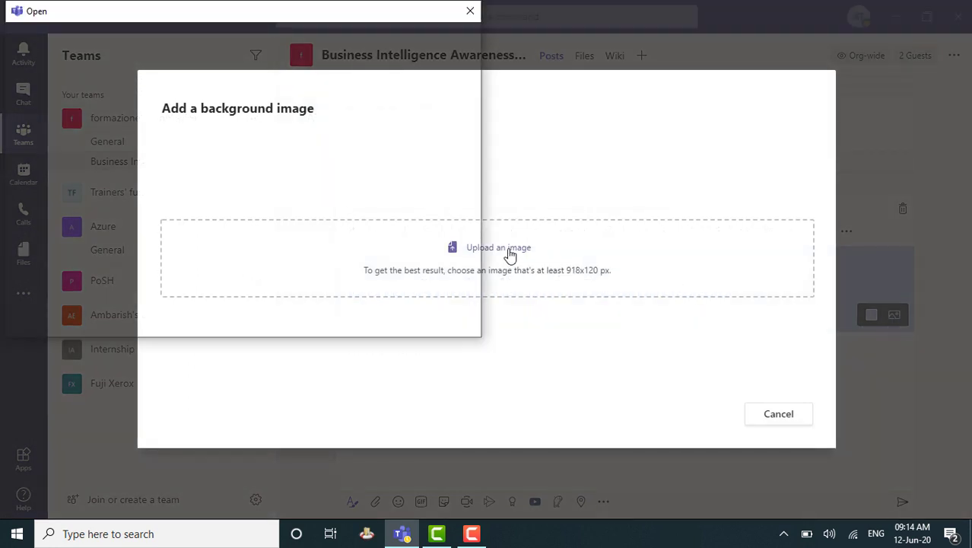
{"action": "double_click", "coordinate": [174, 251]}
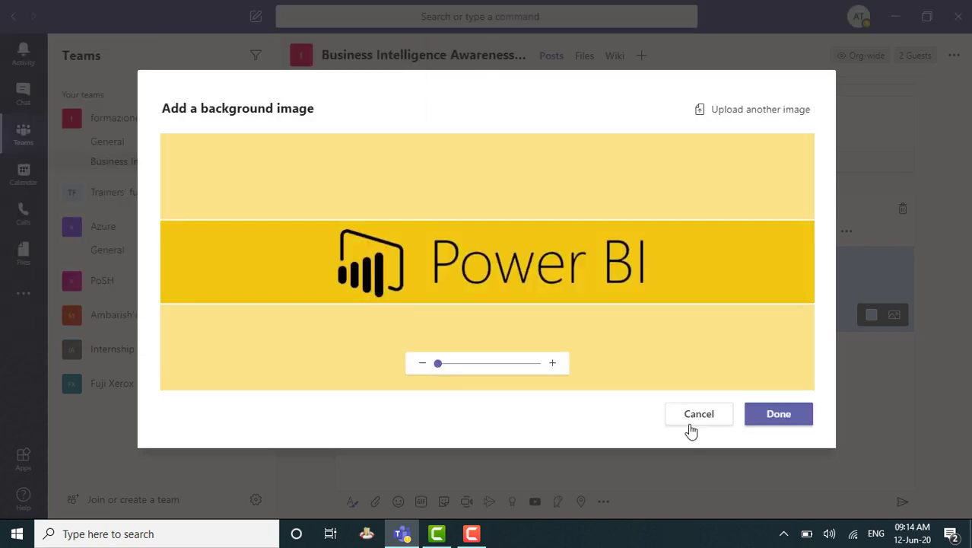
{"action": "left_click", "coordinate": [795, 424]}
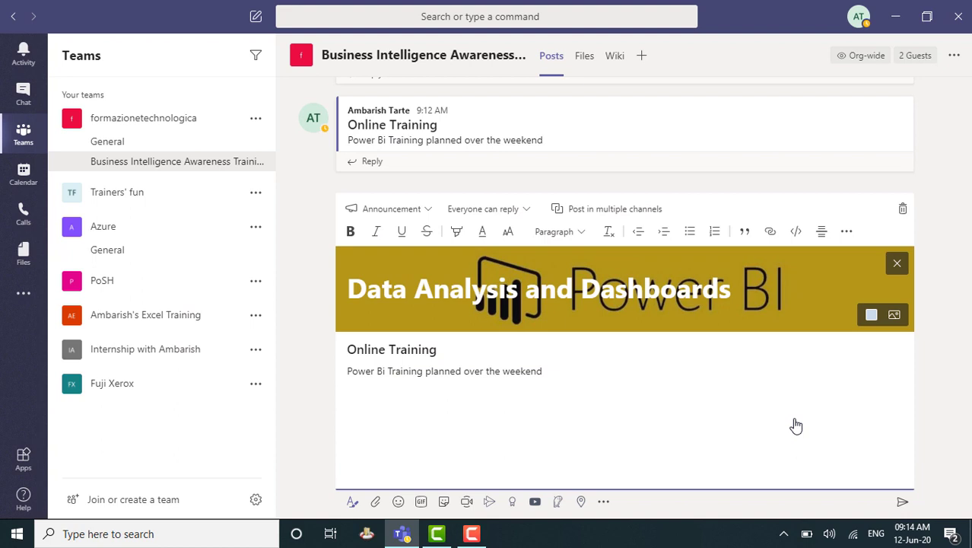
{"action": "left_click", "coordinate": [901, 505]}
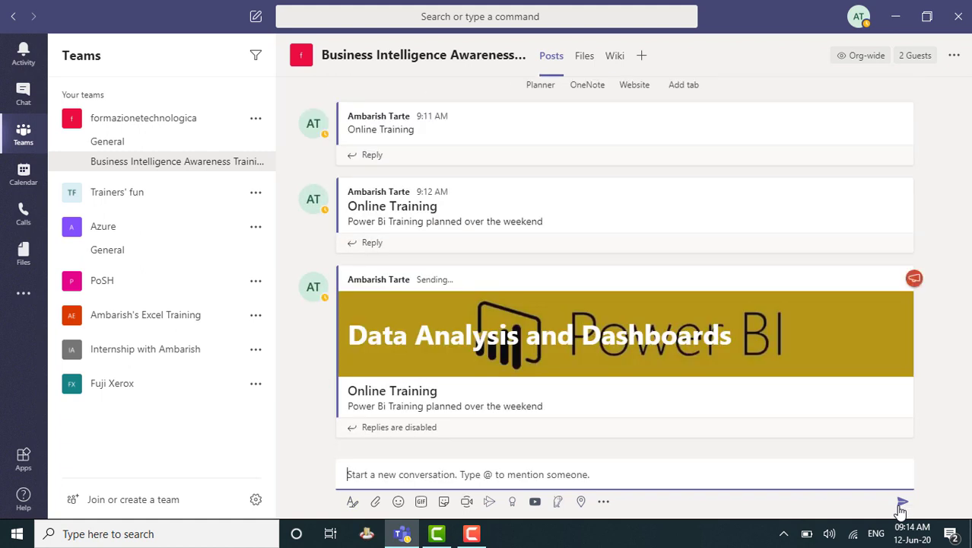